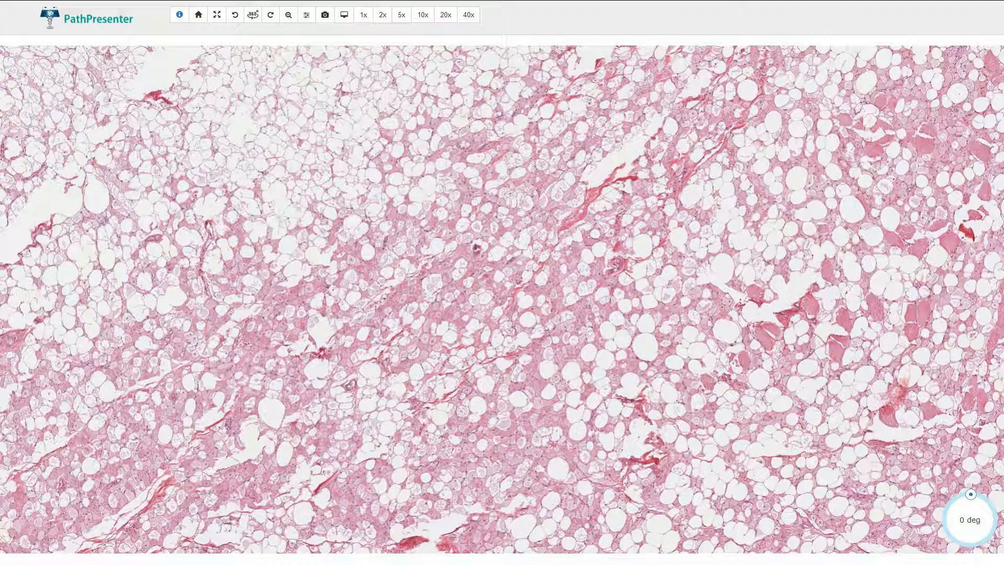
pyautogui.scroll(4, 501, 316)
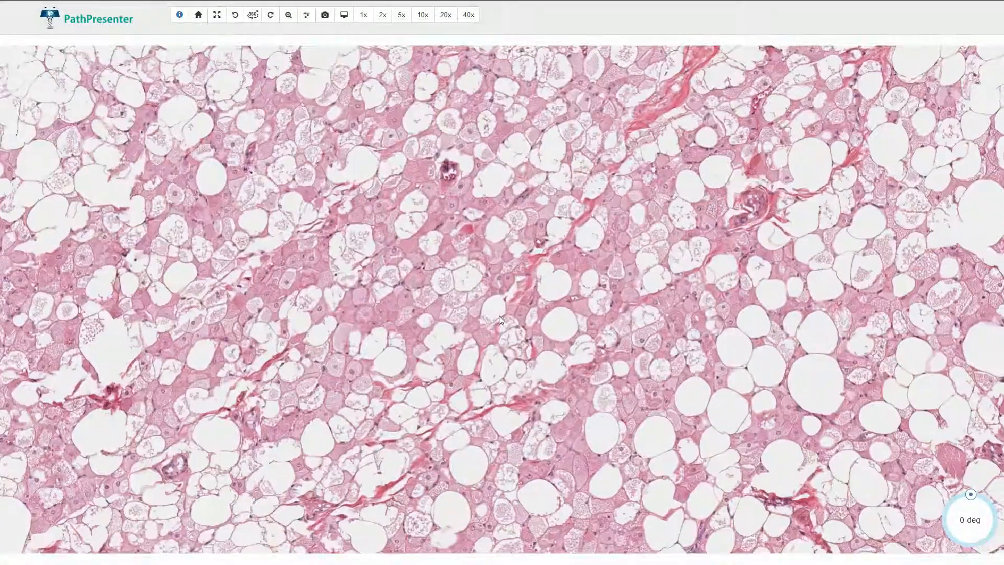
pyautogui.scroll(2, 500, 316)
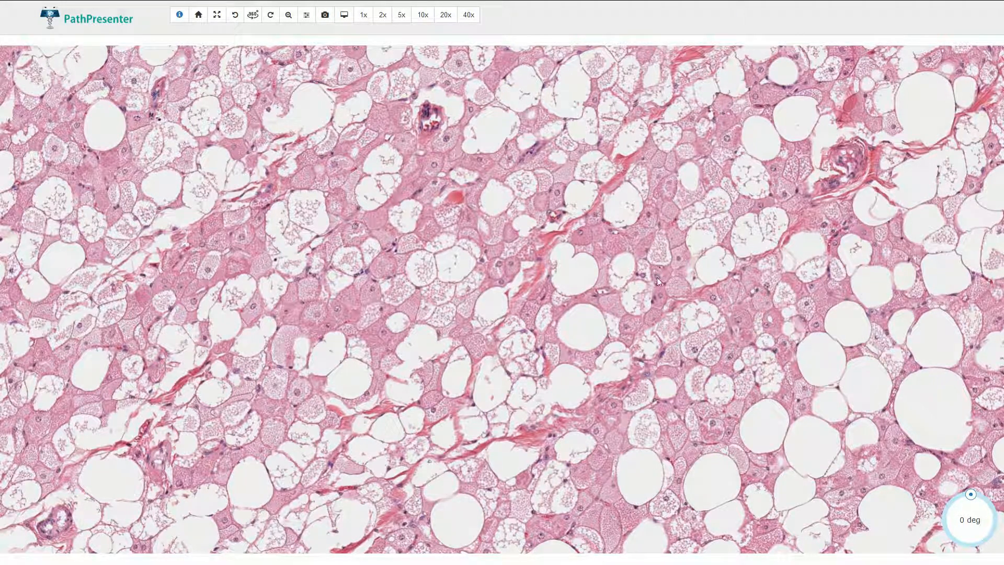
pyautogui.scroll(3, 657, 277)
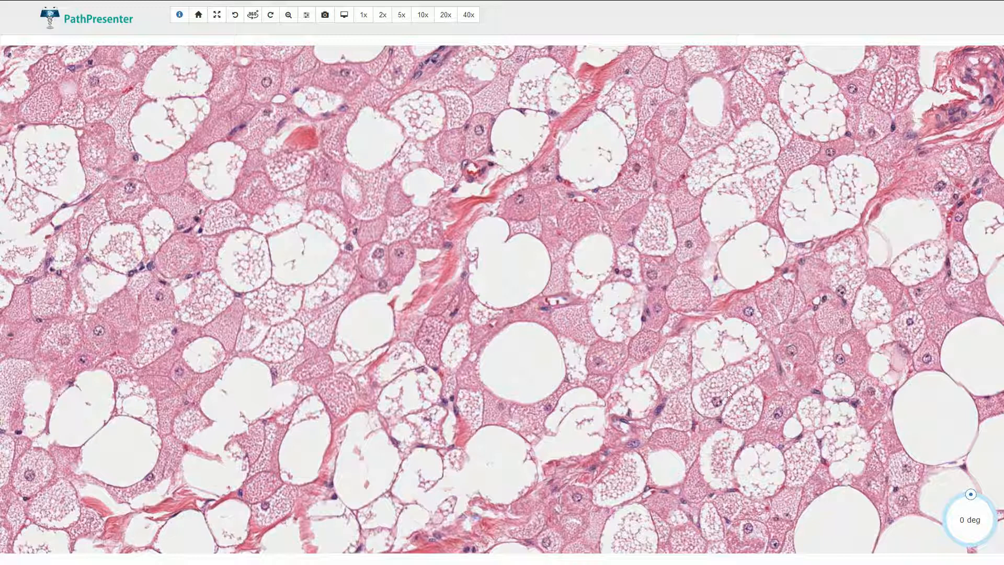
pyautogui.scroll(2, 727, 390)
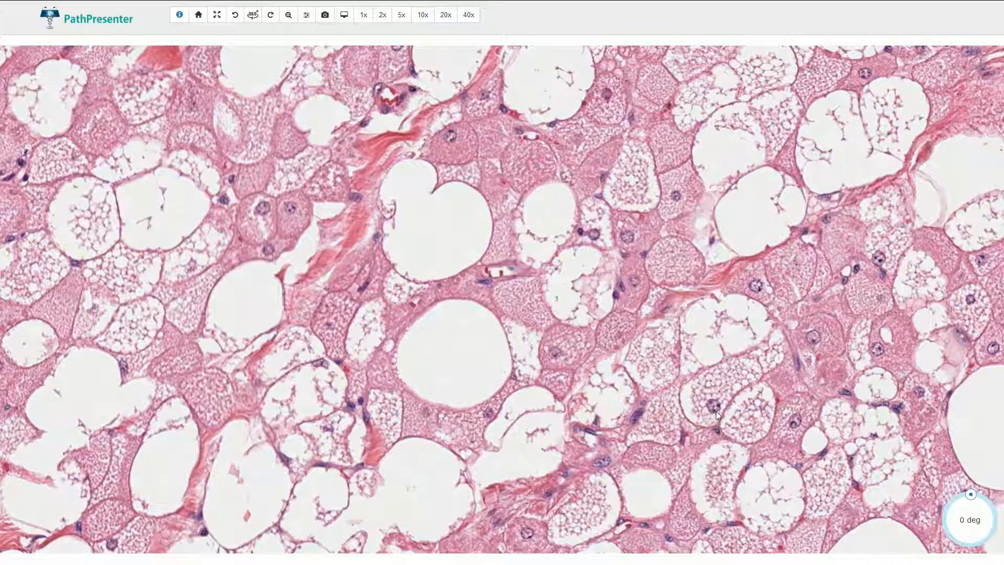
# Pan the slide slightly to bring neighbouring multivacuolated and granular cells into view.
pyautogui.moveTo(716, 448); pyautogui.dragTo(713, 378)
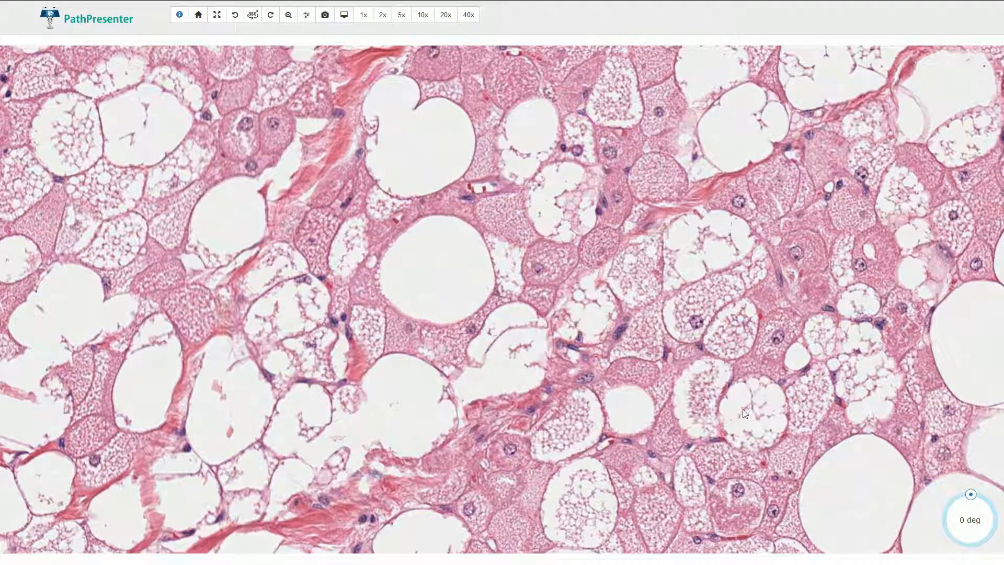
pyautogui.scroll(-1, 745, 382)
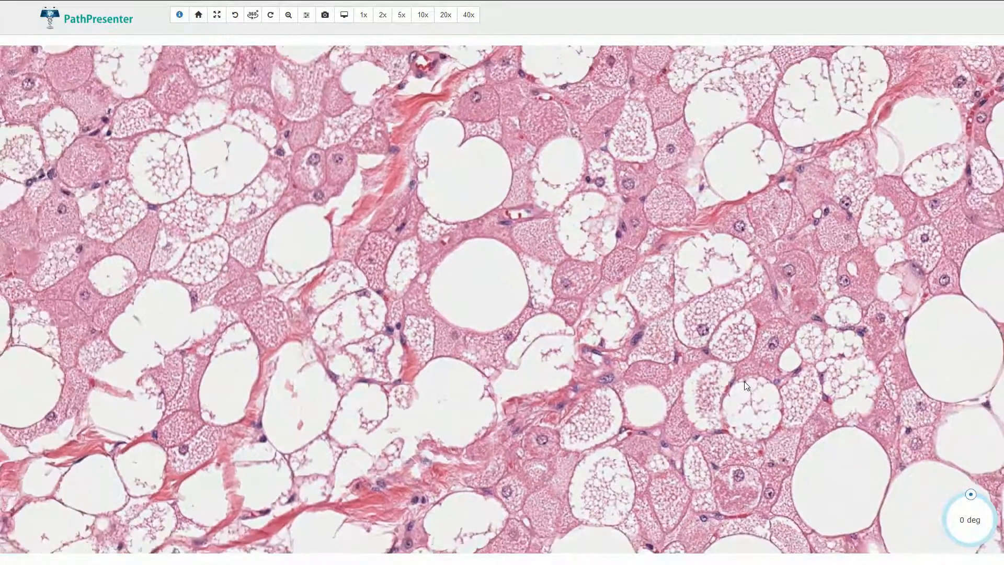
pyautogui.scroll(-2, 745, 384)
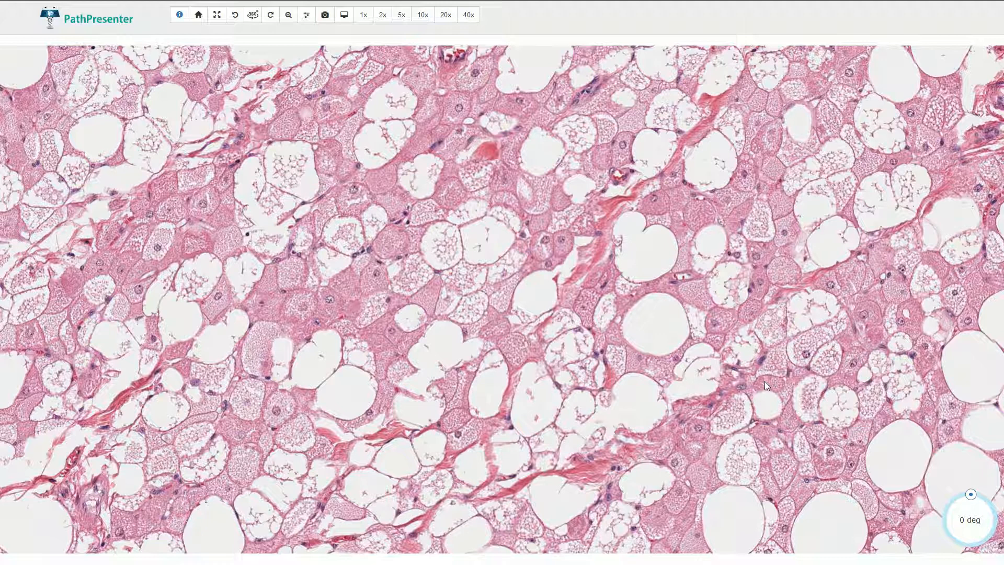
pyautogui.scroll(-1, 742, 371)
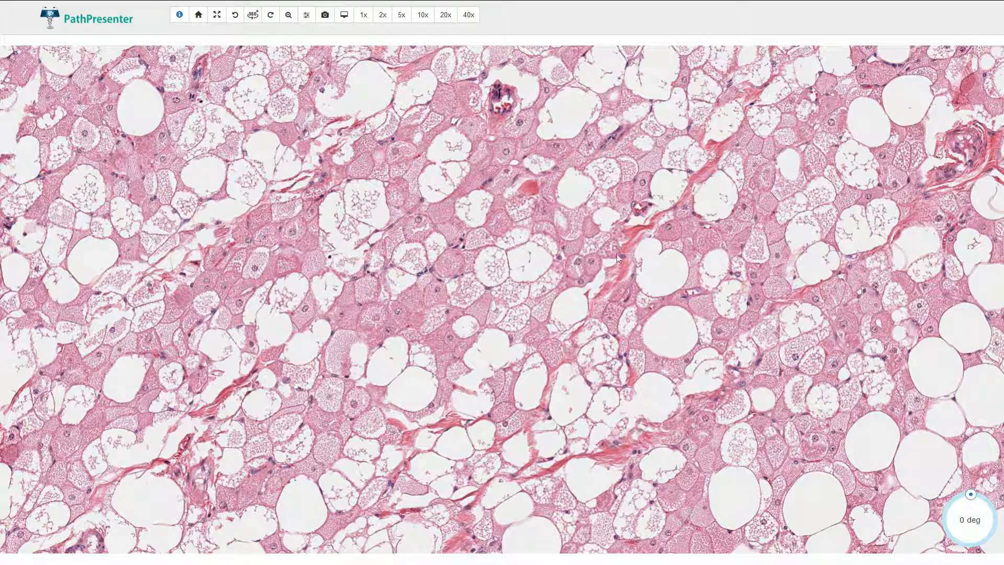
pyautogui.scroll(-2, 655, 330)
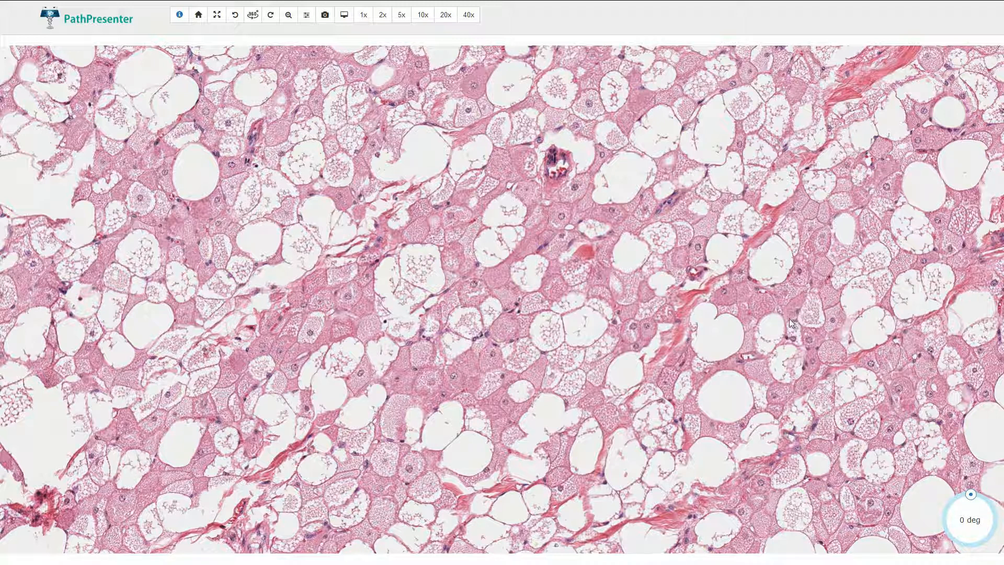
pyautogui.scroll(-1, 789, 319)
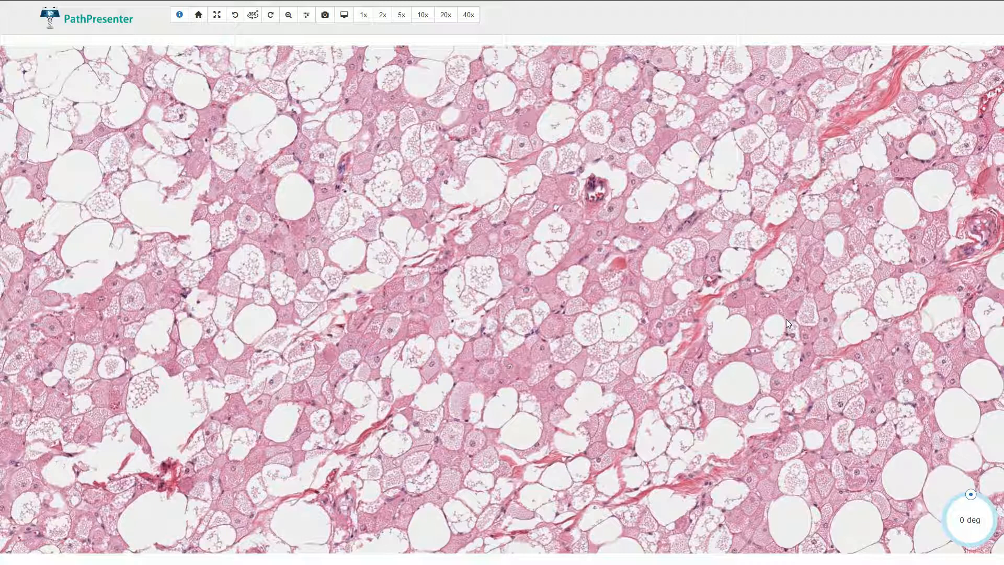
pyautogui.scroll(-2, 783, 319)
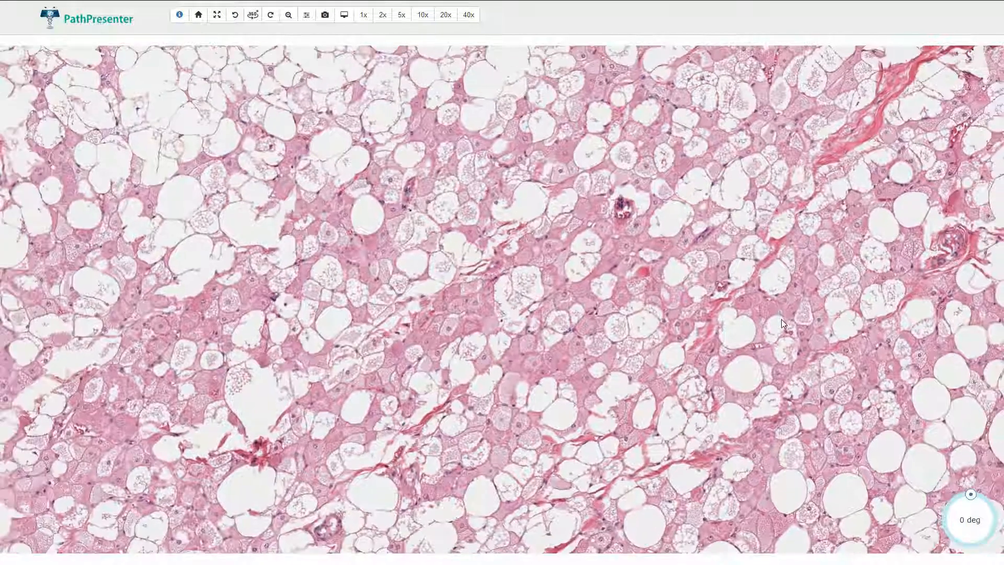
pyautogui.scroll(1, 782, 320)
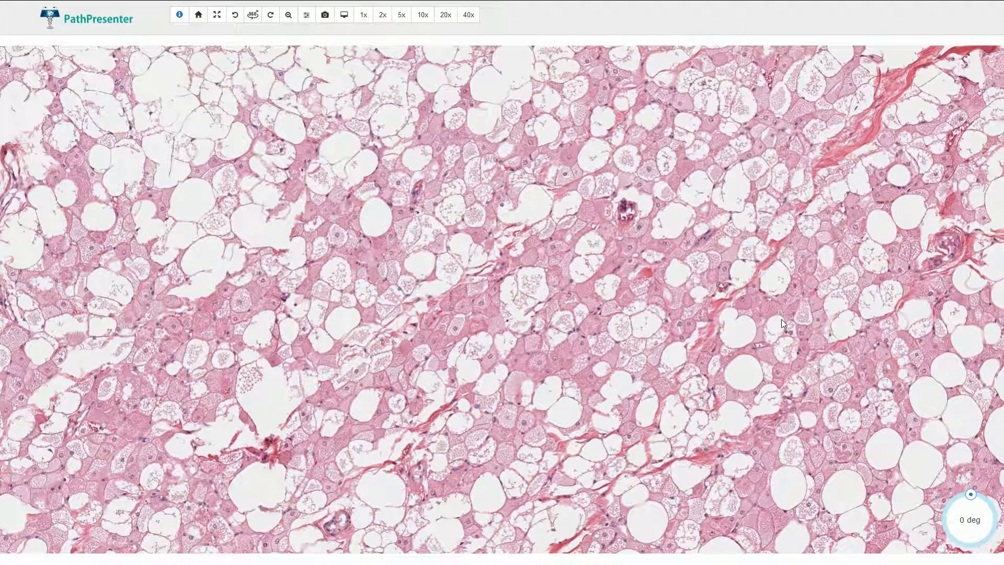
pyautogui.scroll(-2, 782, 319)
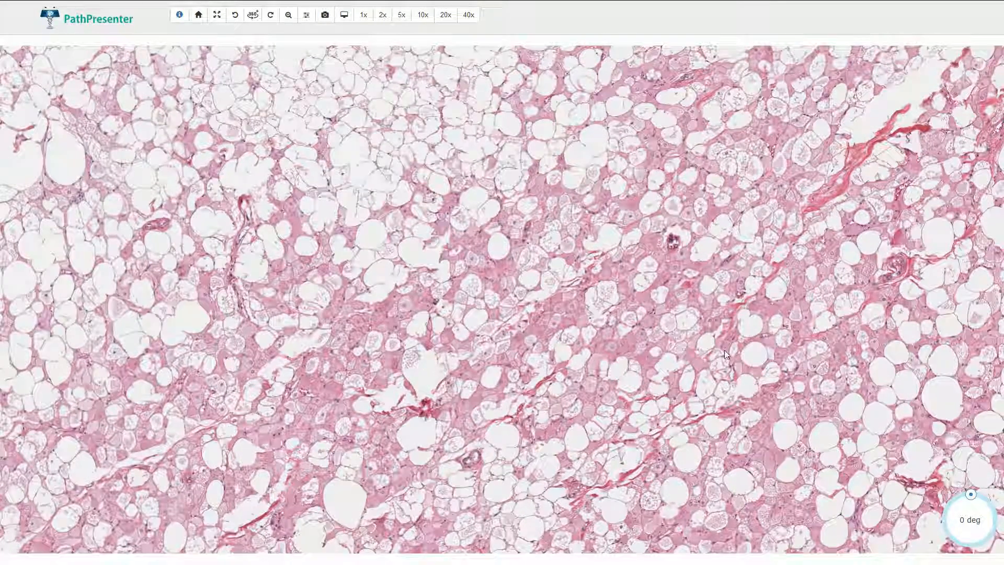
pyautogui.scroll(-2, 722, 351)
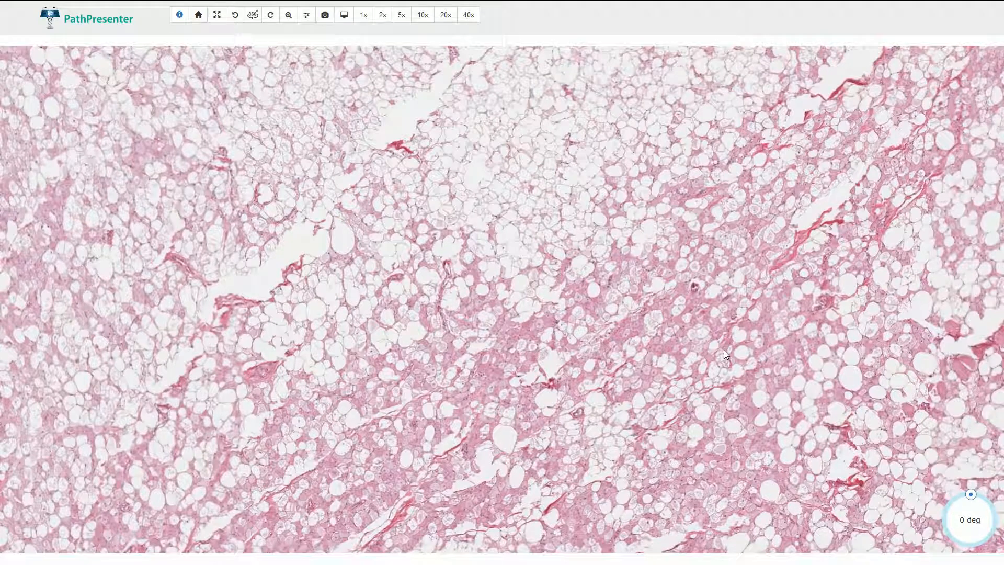